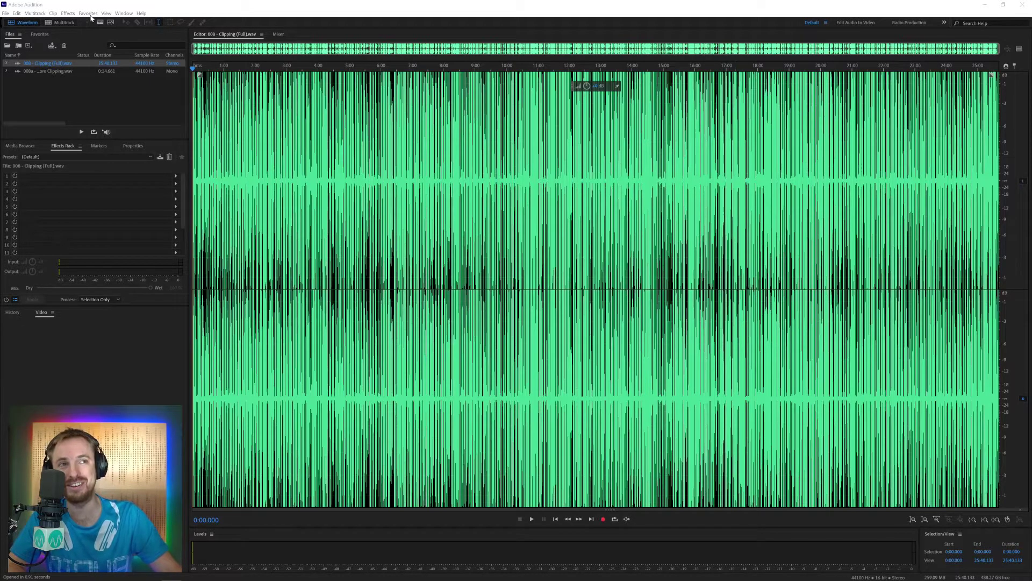
# - Play the distorted speech near 3:57 and 3:59.445, then zoom out to the full file
pyautogui.scroll(6, 317, 70)
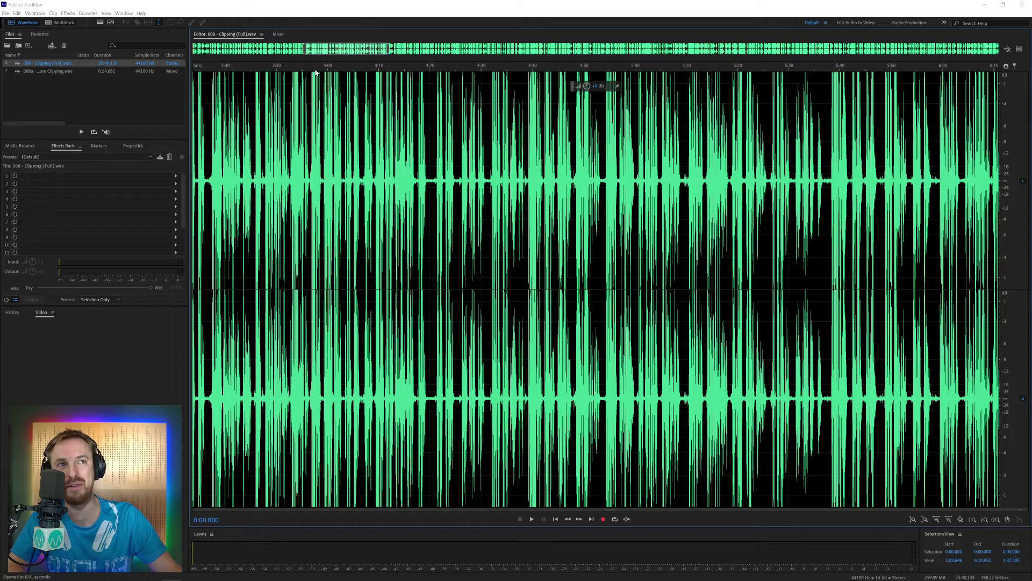
pyautogui.press('space')
pyautogui.click(310, 100)
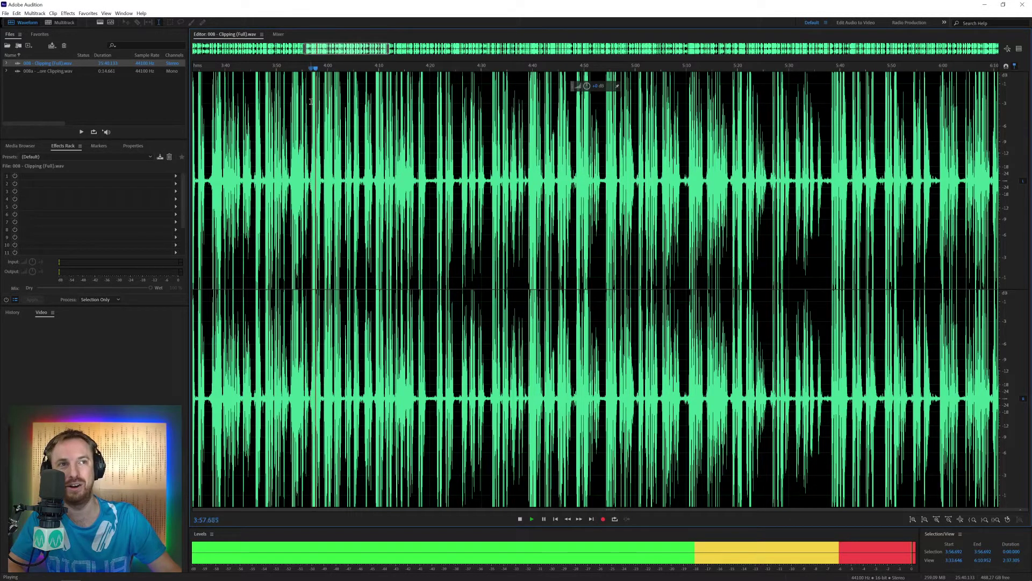
pyautogui.press('space')
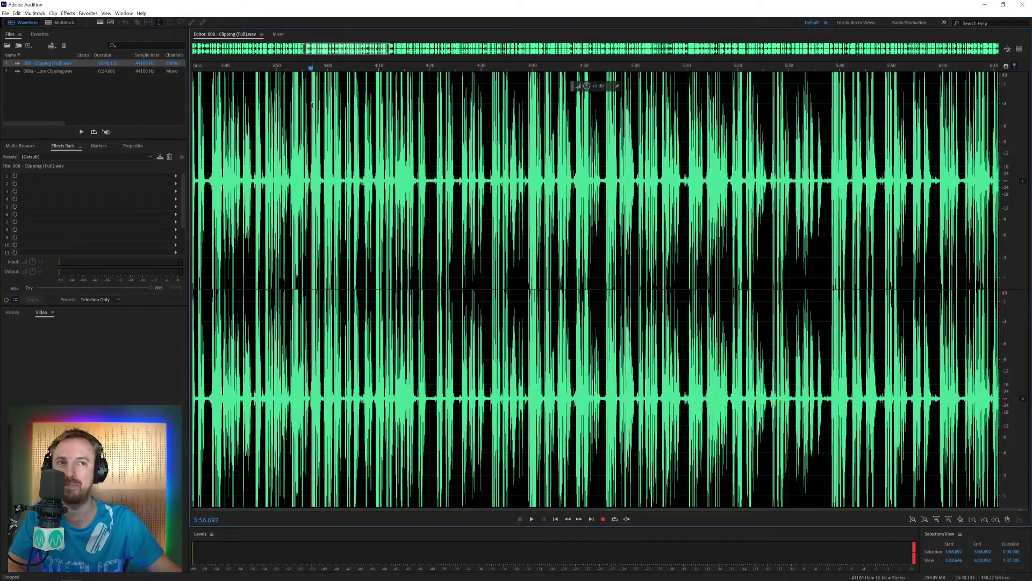
pyautogui.click(325, 104)
pyautogui.press('space')
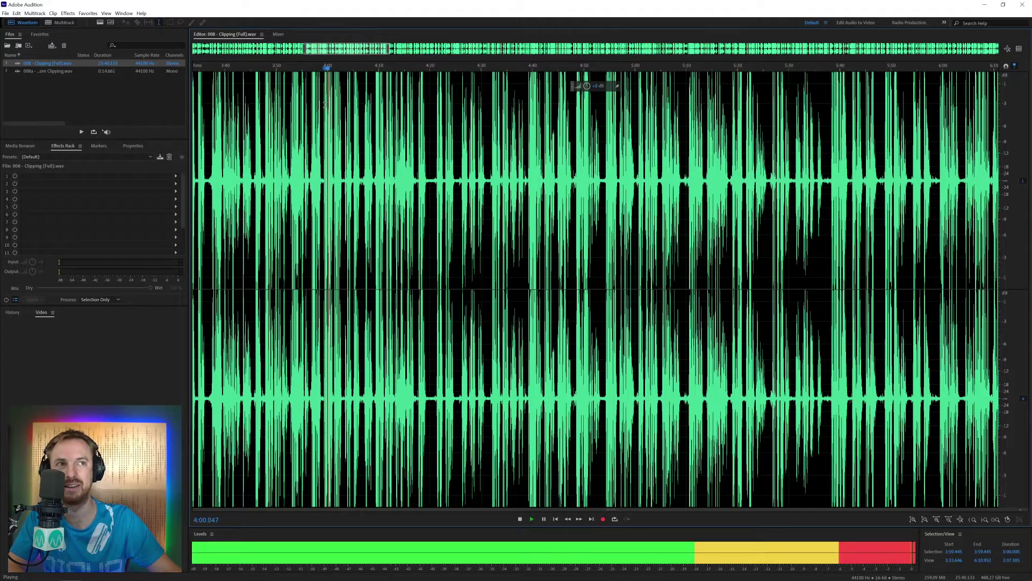
pyautogui.press('space')
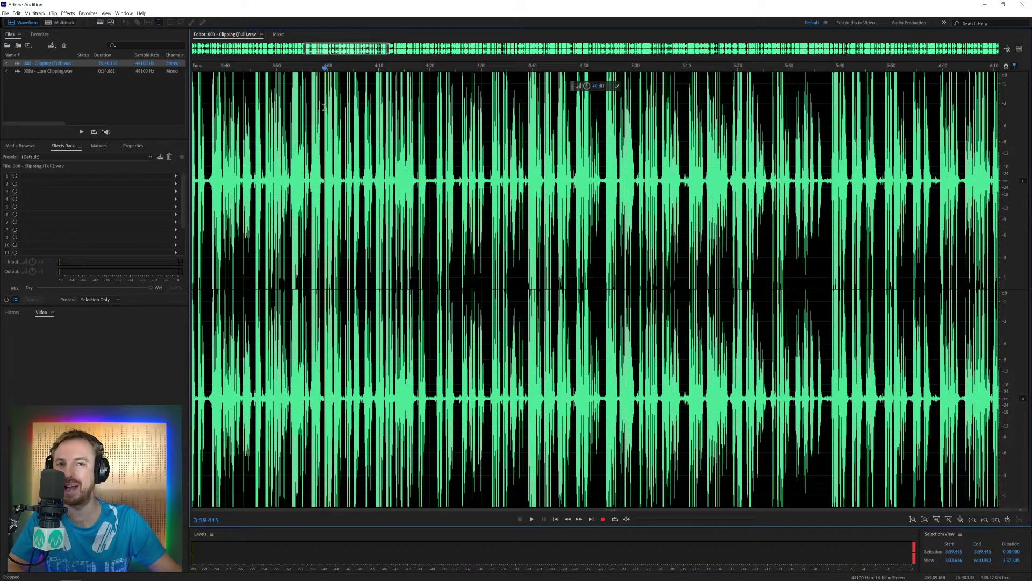
pyautogui.press('\\')
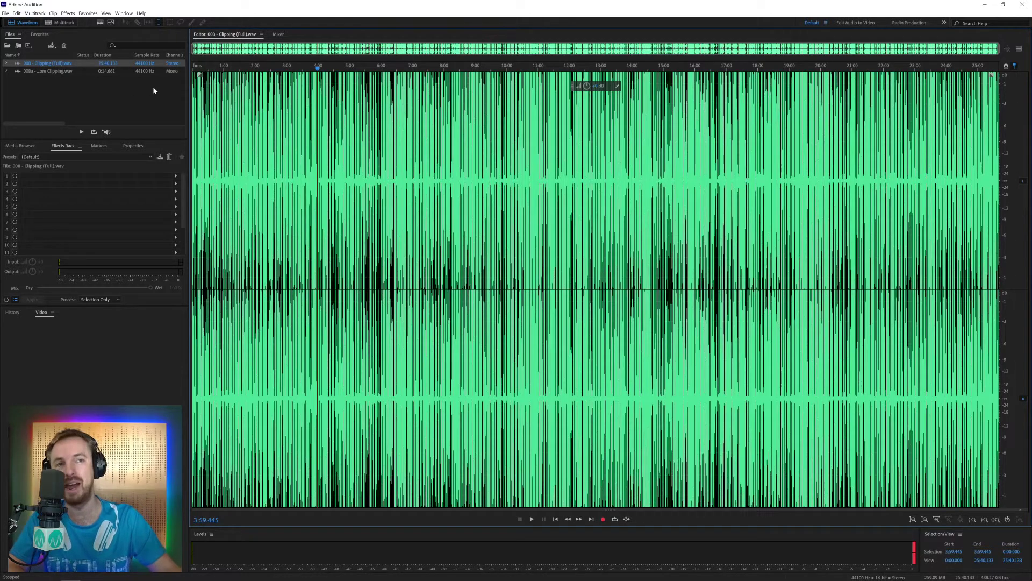
# - Open the Diagnostics panel from the Window menu and choose the DeClipper effect
pyautogui.click(123, 13)
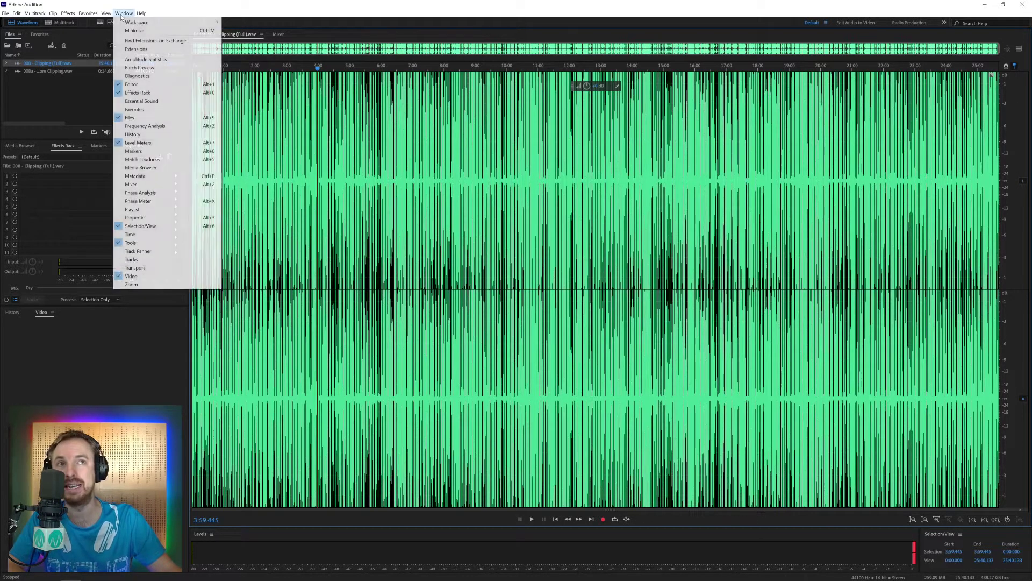
pyautogui.click(137, 75)
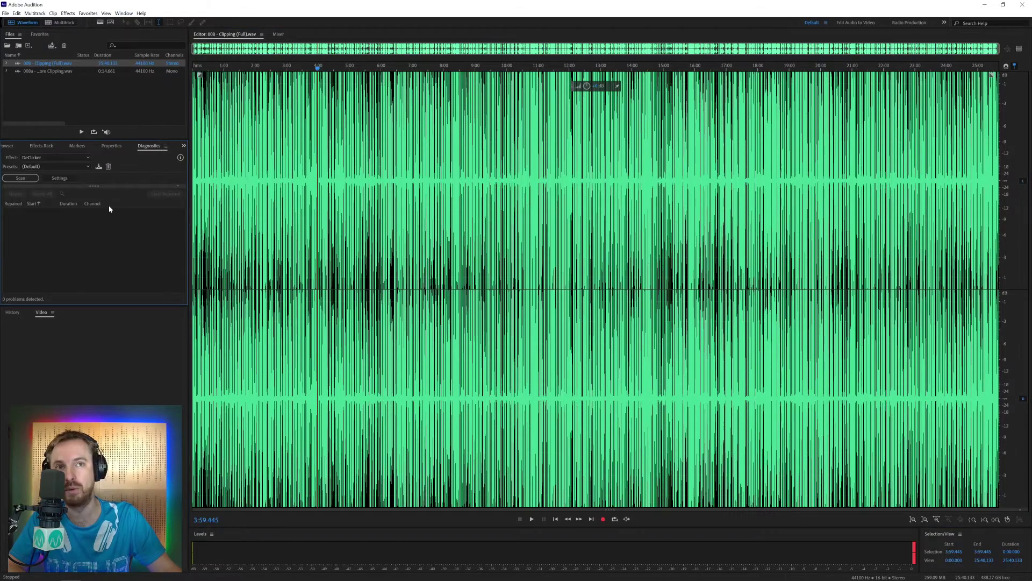
pyautogui.click(48, 157)
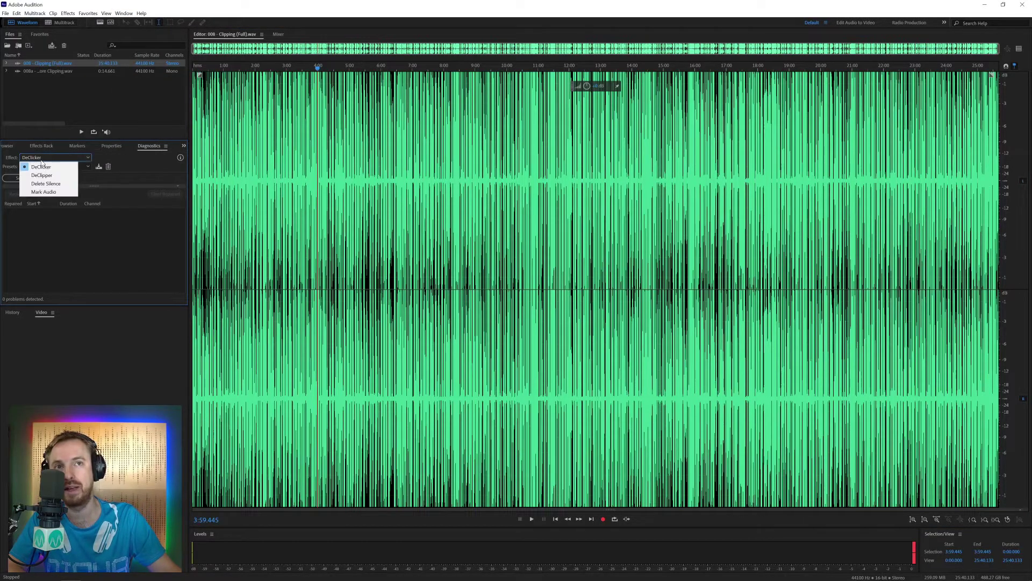
pyautogui.click(48, 177)
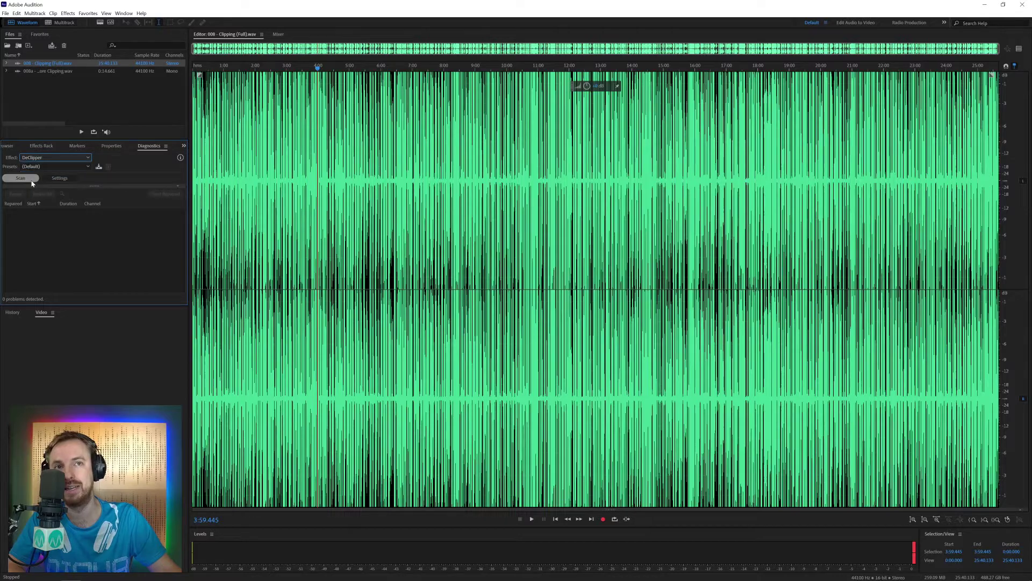
# - Set the DeClipper preset to Restore Heavily Clipped
pyautogui.click(36, 167)
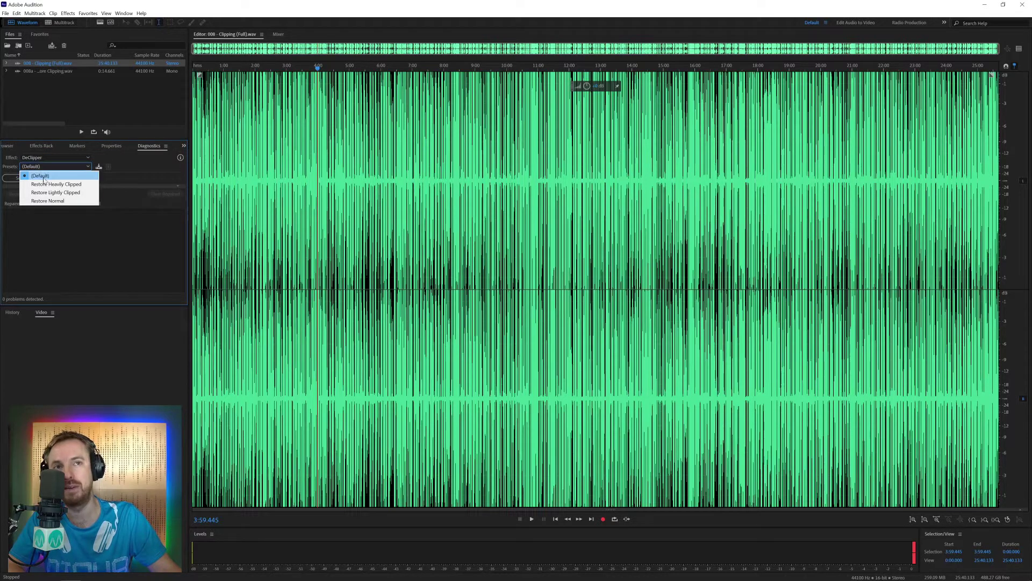
pyautogui.click(44, 182)
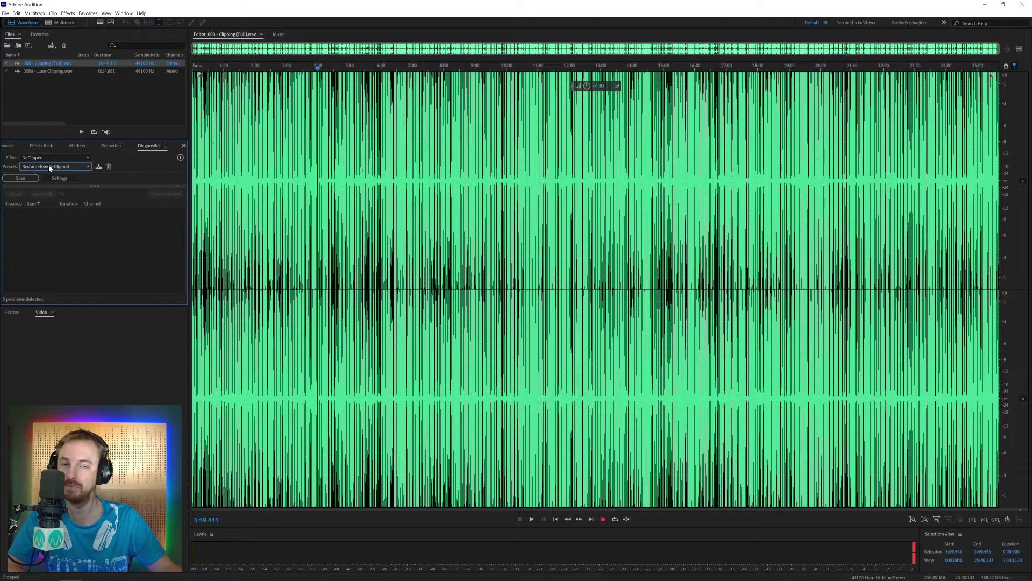
pyautogui.click(50, 167)
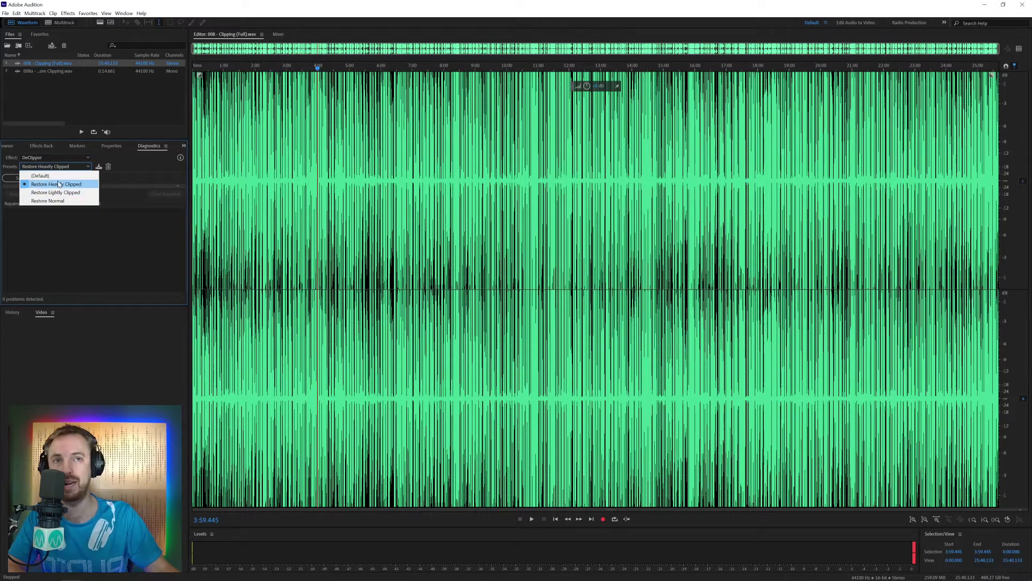
pyautogui.click(59, 184)
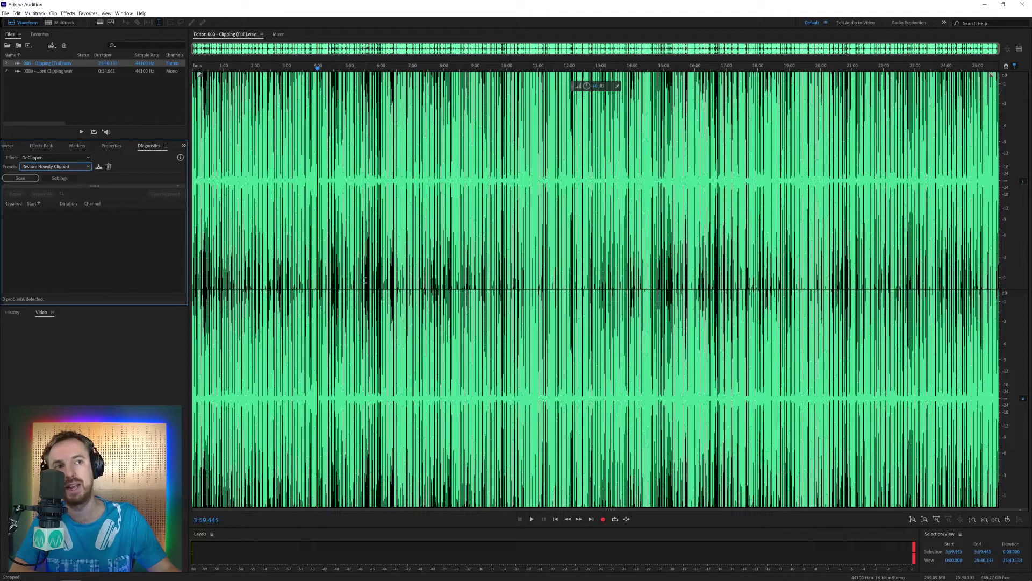
pyautogui.scroll(5, 320, 70)
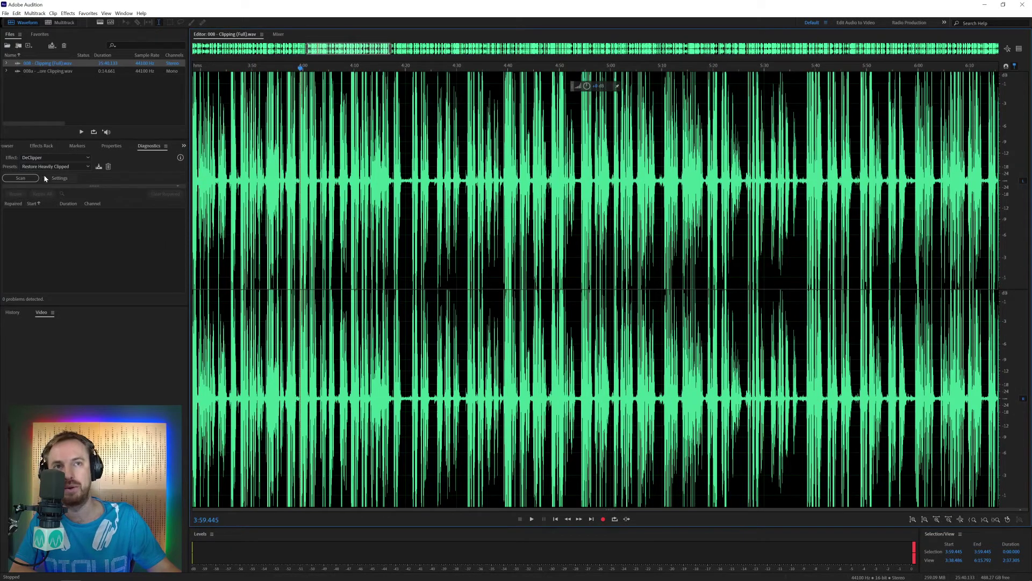
# - Run the DeClipper scan on the 25:40 recording and scroll the list of clipped spots found
pyautogui.click(21, 177)
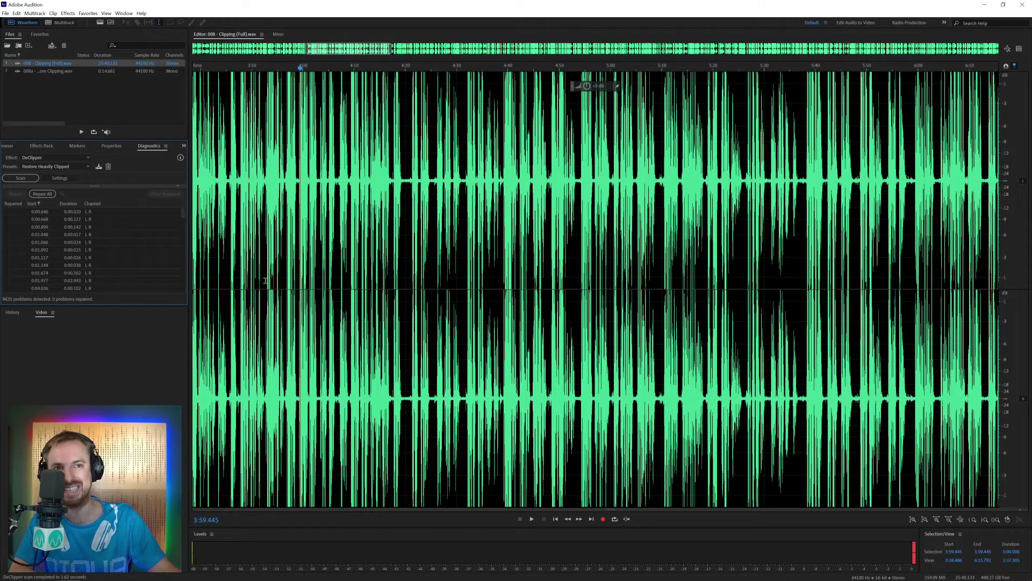
pyautogui.moveTo(183, 212); pyautogui.dragTo(198, 152)
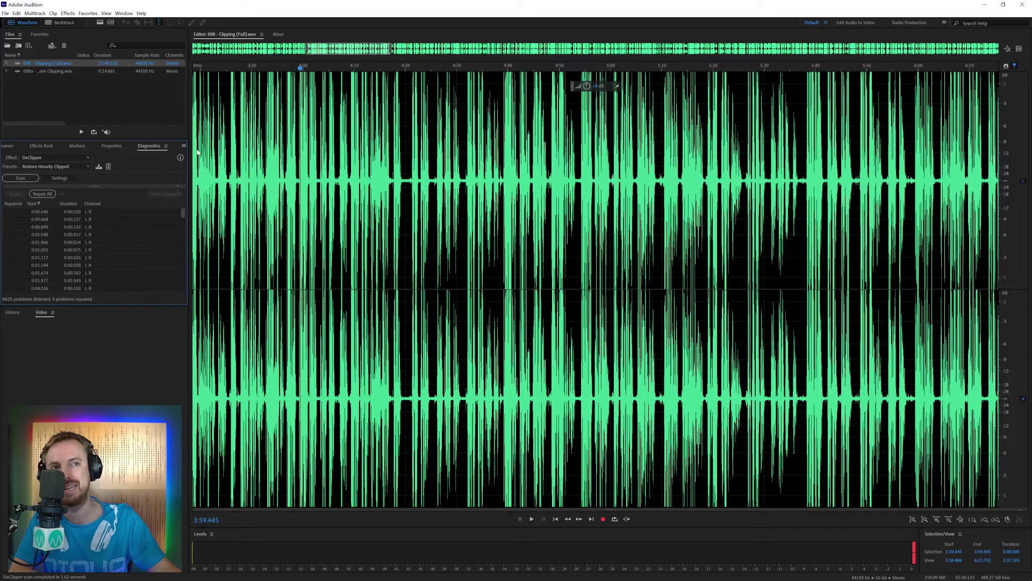
# - Open 008a - Restore Clipping.wav and play its 14 seconds of clipped speech
pyautogui.doubleClick(56, 71)
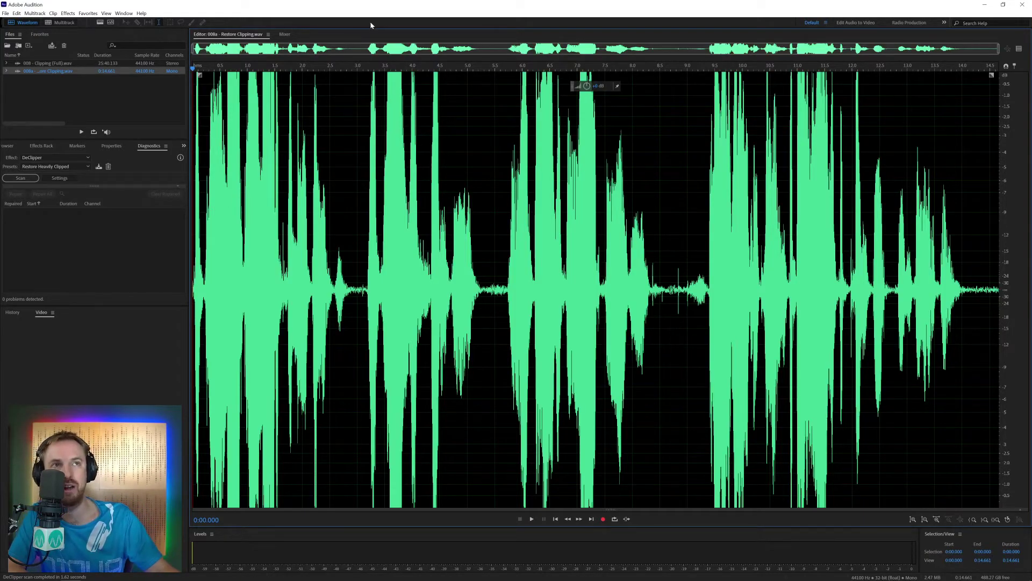
pyautogui.press('space')
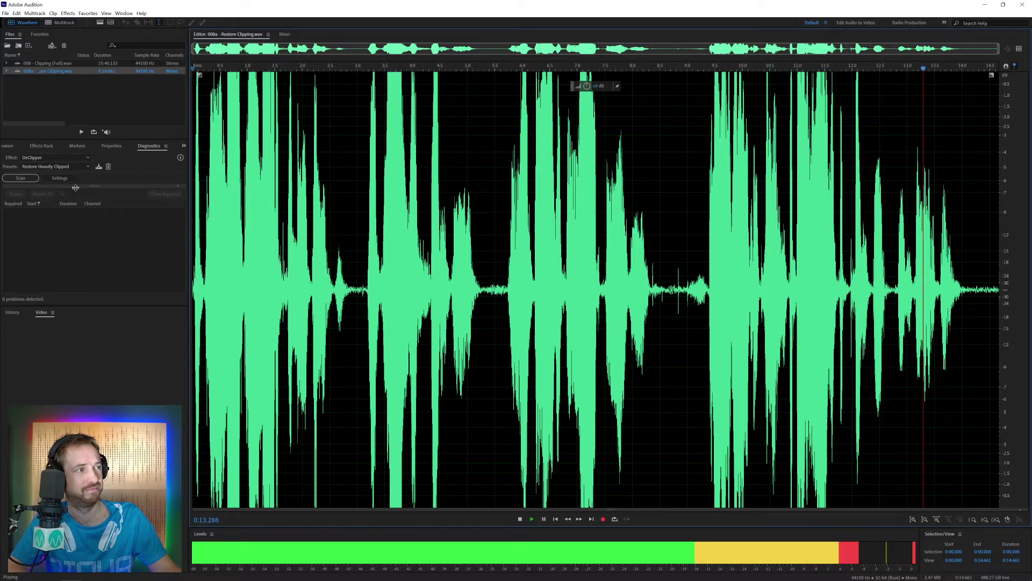
# - Scan 008a - Restore Clipping.wav and repair all 51 detected clipping problems
pyautogui.click(31, 179)
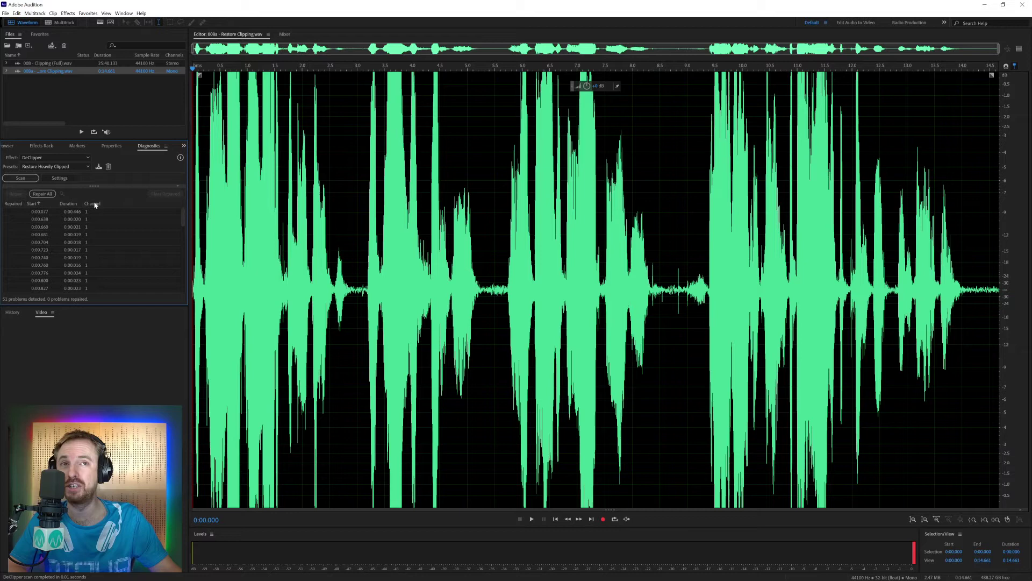
pyautogui.click(47, 195)
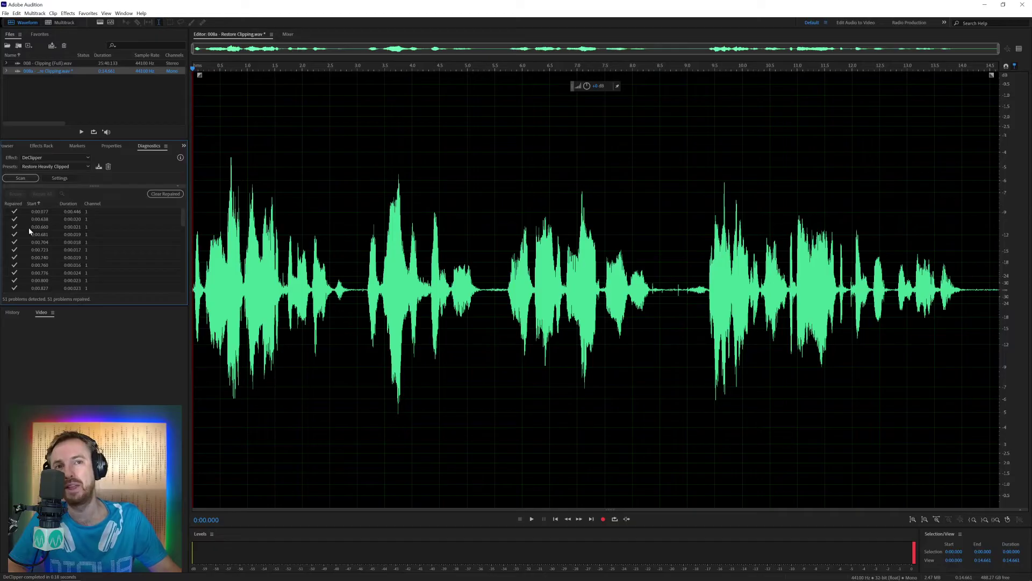
pyautogui.scroll(-10, 29, 229)
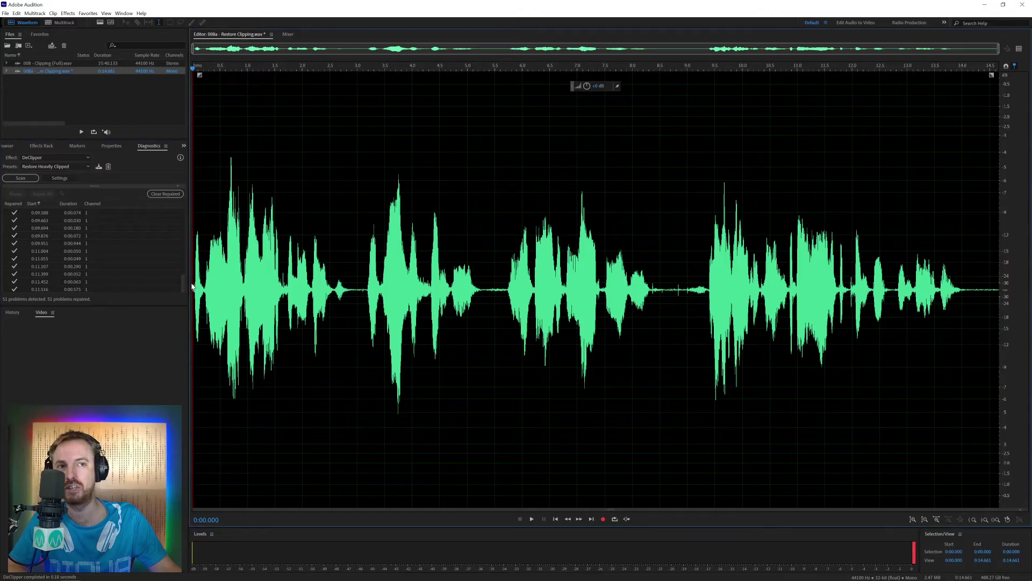
pyautogui.press('space')
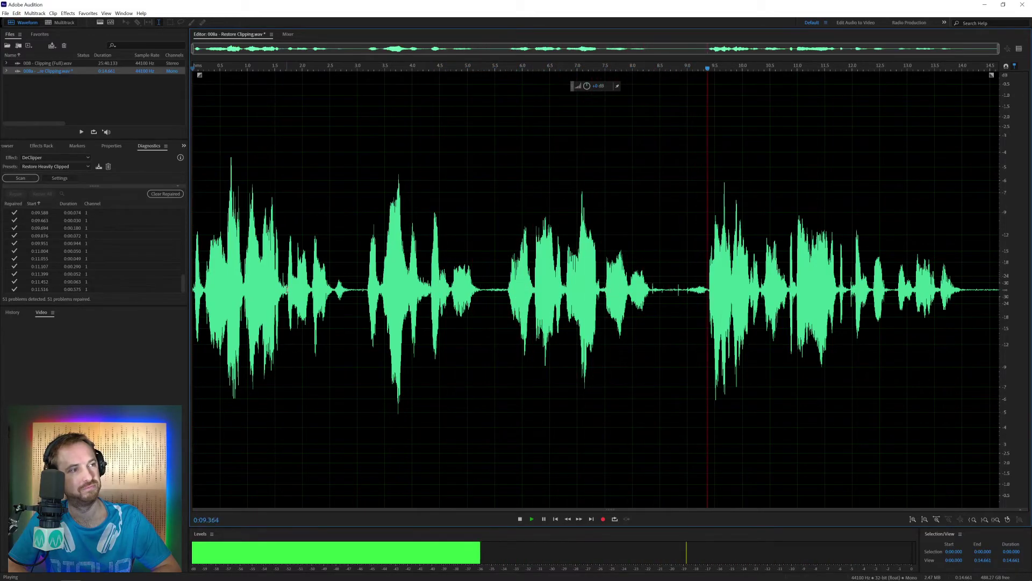
pyautogui.press('space')
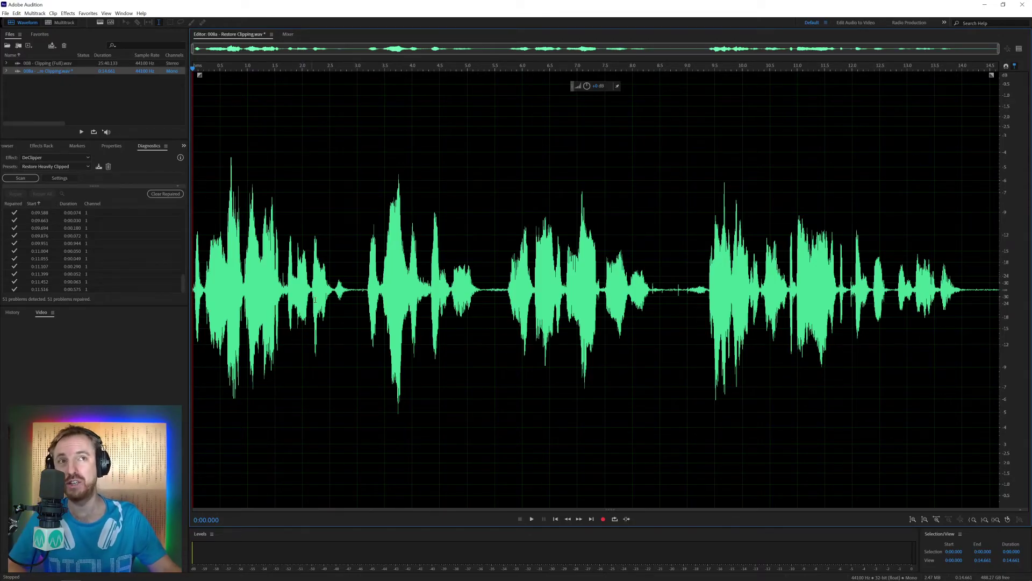
pyautogui.click(124, 13)
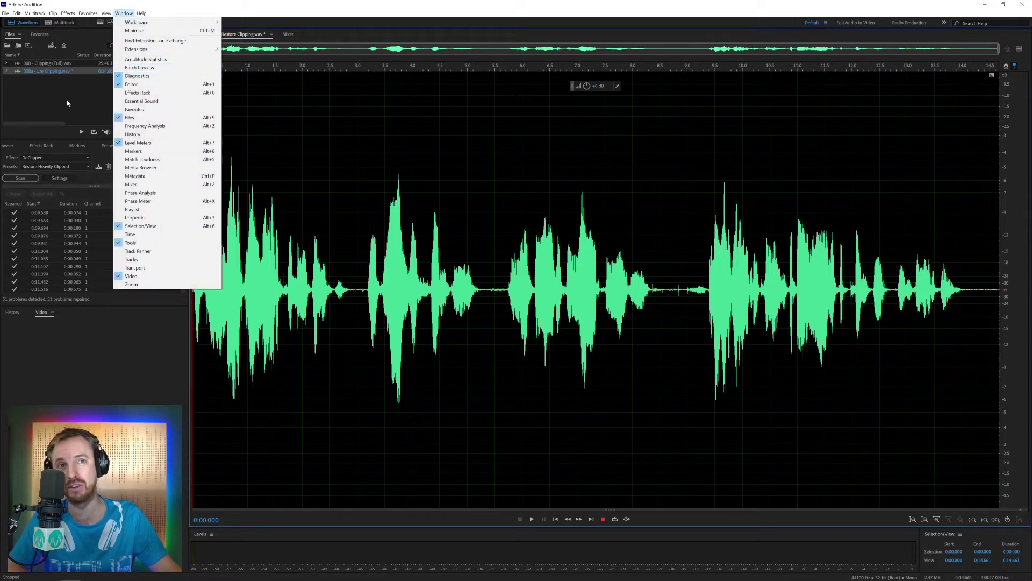
pyautogui.click(137, 75)
pyautogui.click(49, 161)
pyautogui.click(51, 176)
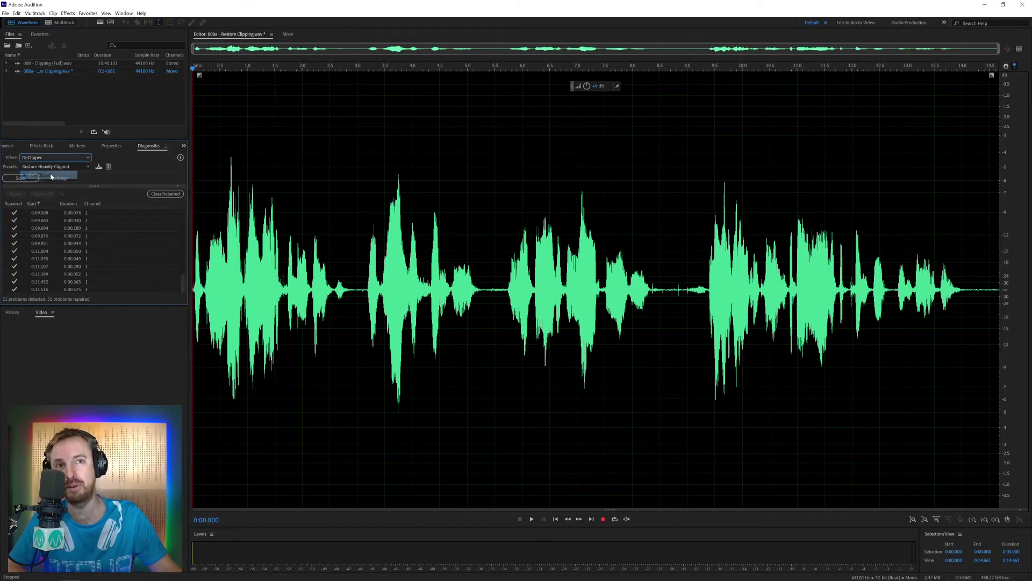
pyautogui.click(52, 168)
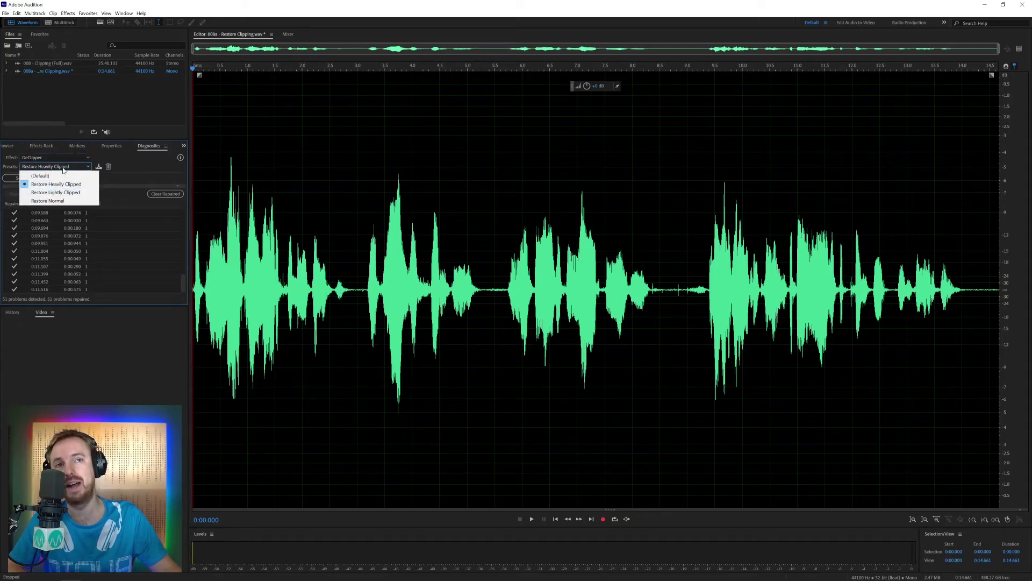
pyautogui.click(62, 168)
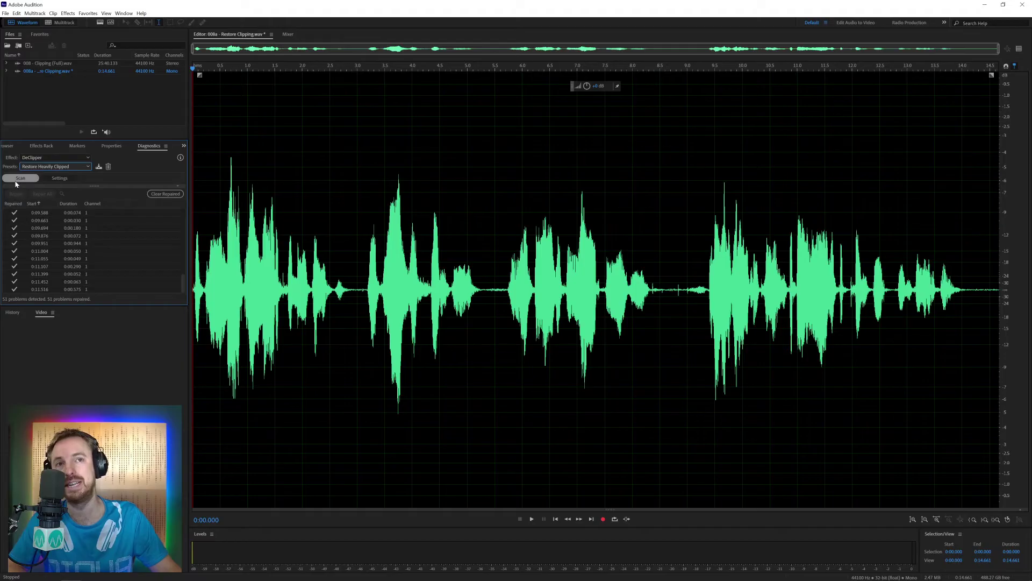